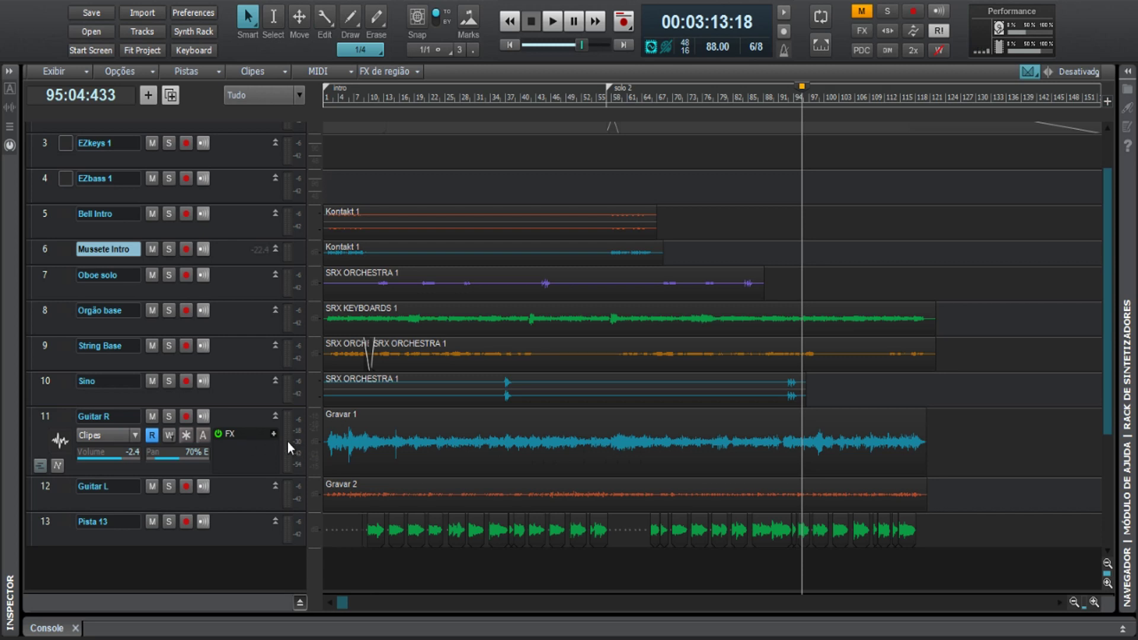
Enlarge the Bell Intro track and show its clip automation for Pan.
{"action": "left_click_drag", "start_coordinate": [297, 241], "coordinate": [290, 320]}
{"action": "left_click", "coordinate": [332, 250]}
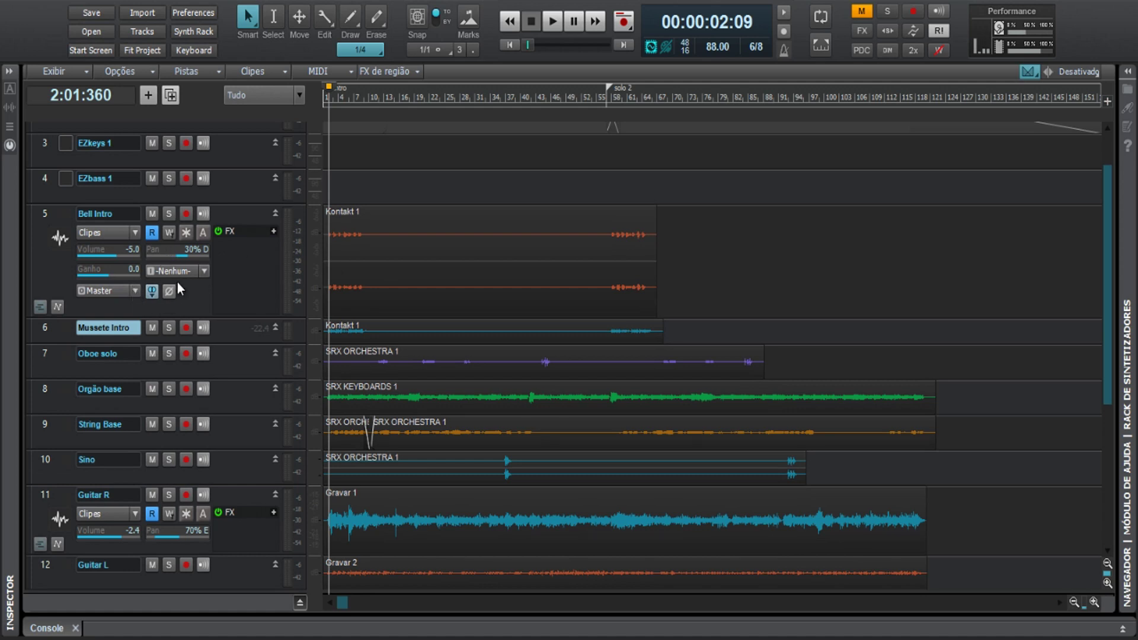
{"action": "left_click", "coordinate": [135, 233]}
{"action": "mouse_move", "coordinate": [252, 309]}
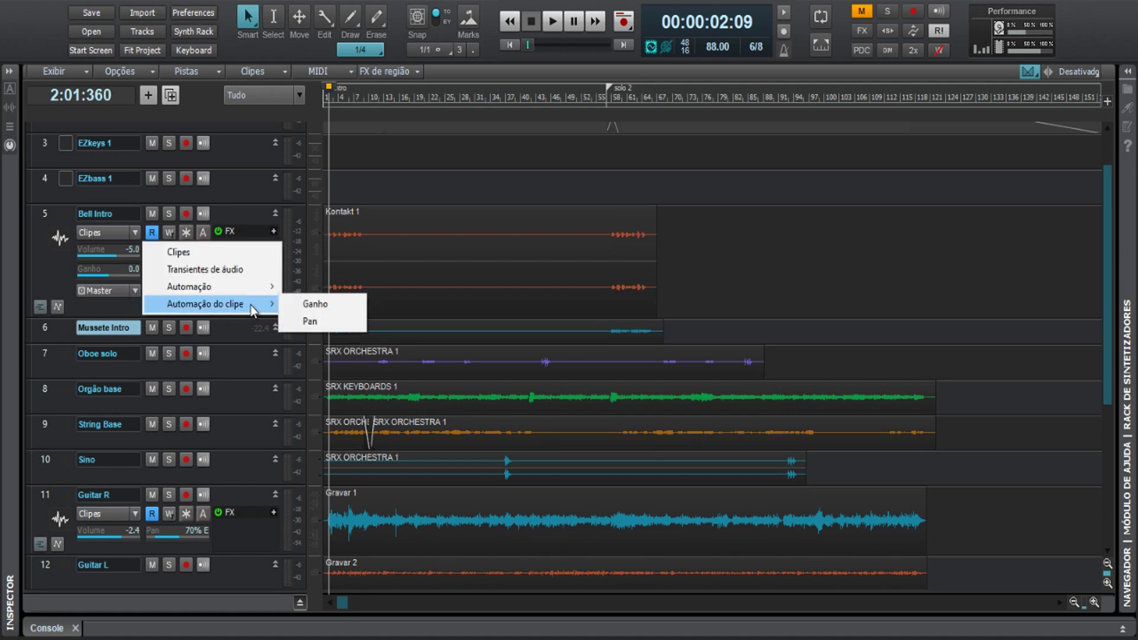
{"action": "left_click", "coordinate": [326, 323]}
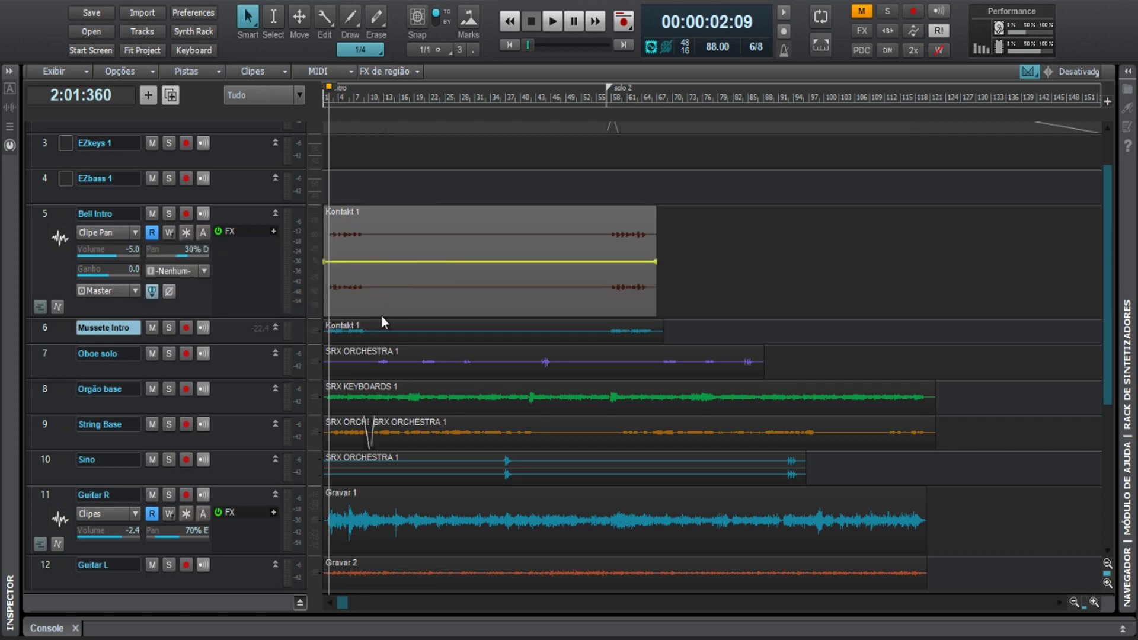
{"action": "left_click", "coordinate": [386, 257]}
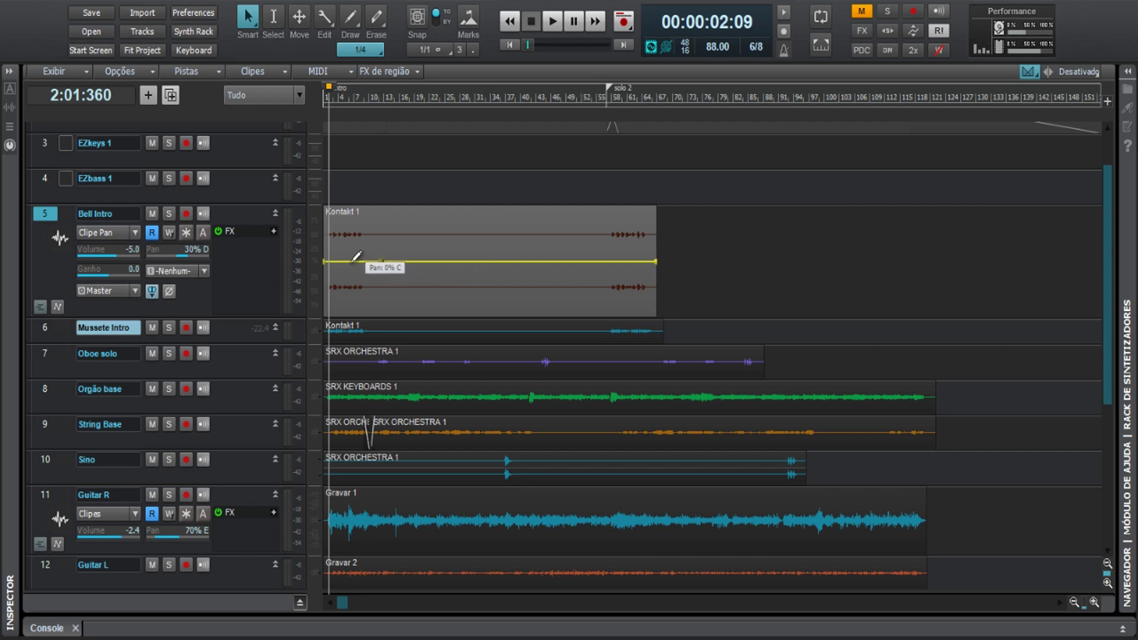
Add seven nodes along the Bell Intro clip's pan envelope between measures 2 and 13 and raise the whole envelope slightly above centre.
{"action": "left_click_drag", "start_coordinate": [410, 94], "coordinate": [415, 123]}
{"action": "left_click_drag", "start_coordinate": [360, 603], "coordinate": [326, 603]}
{"action": "left_click", "coordinate": [382, 260]}
{"action": "left_click", "coordinate": [419, 262]}
{"action": "left_click", "coordinate": [446, 261]}
{"action": "left_click", "coordinate": [486, 262]}
{"action": "left_click", "coordinate": [533, 261]}
{"action": "left_click", "coordinate": [607, 262]}
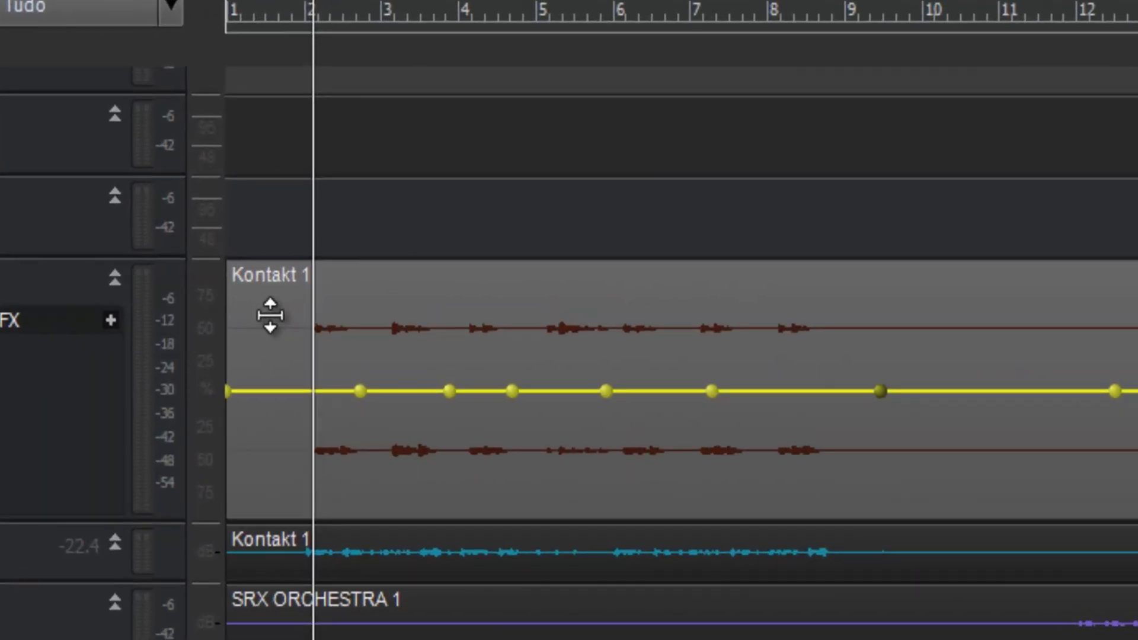
{"action": "left_click_drag", "start_coordinate": [303, 276], "coordinate": [304, 258]}
{"action": "left_click_drag", "start_coordinate": [270, 293], "coordinate": [310, 296]}
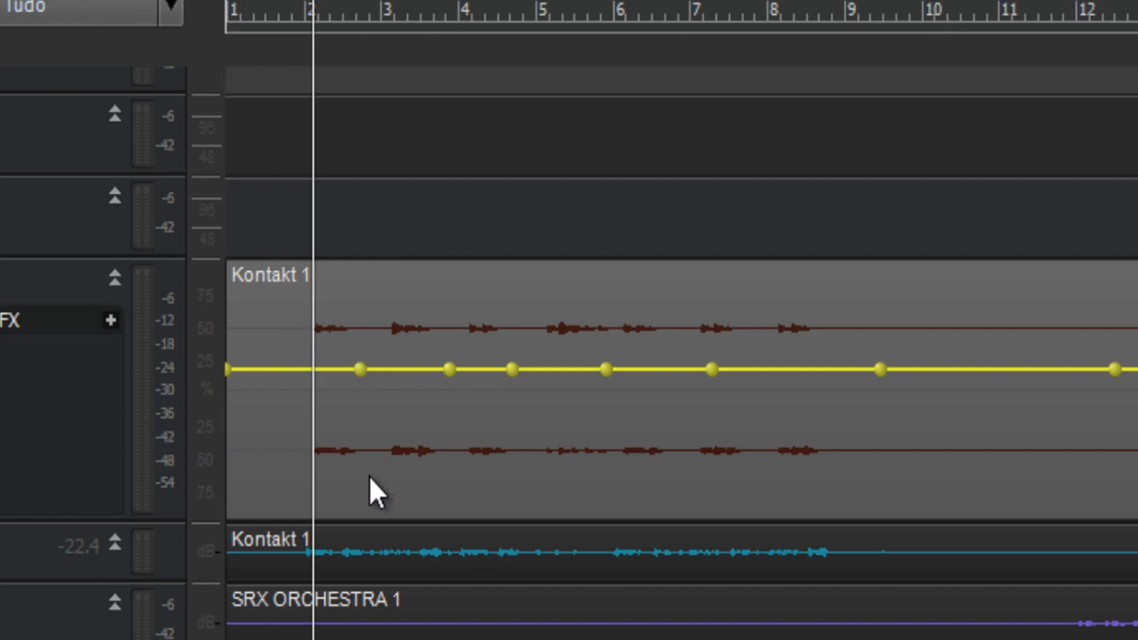
Pan the Bell Intro phrases in measures 2, 3 and 4 to alternating sides, about 55%, 70% and 80%, and play them back.
{"action": "left_click_drag", "start_coordinate": [369, 475], "coordinate": [292, 474]}
{"action": "left_click_drag", "start_coordinate": [324, 289], "coordinate": [314, 385]}
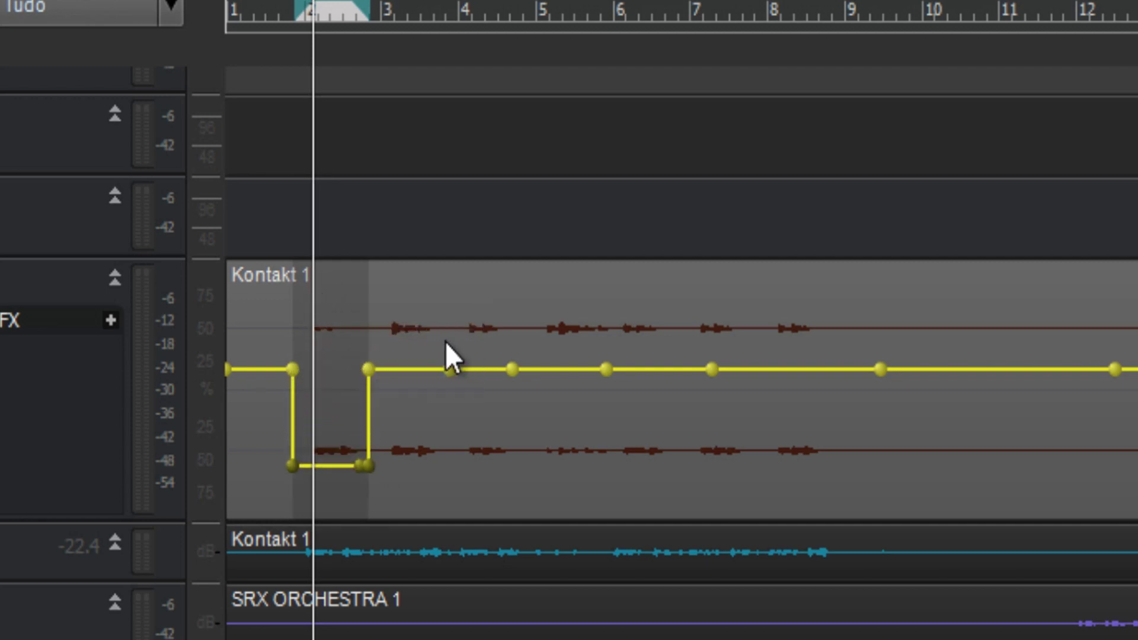
{"action": "left_click_drag", "start_coordinate": [447, 343], "coordinate": [430, 268]}
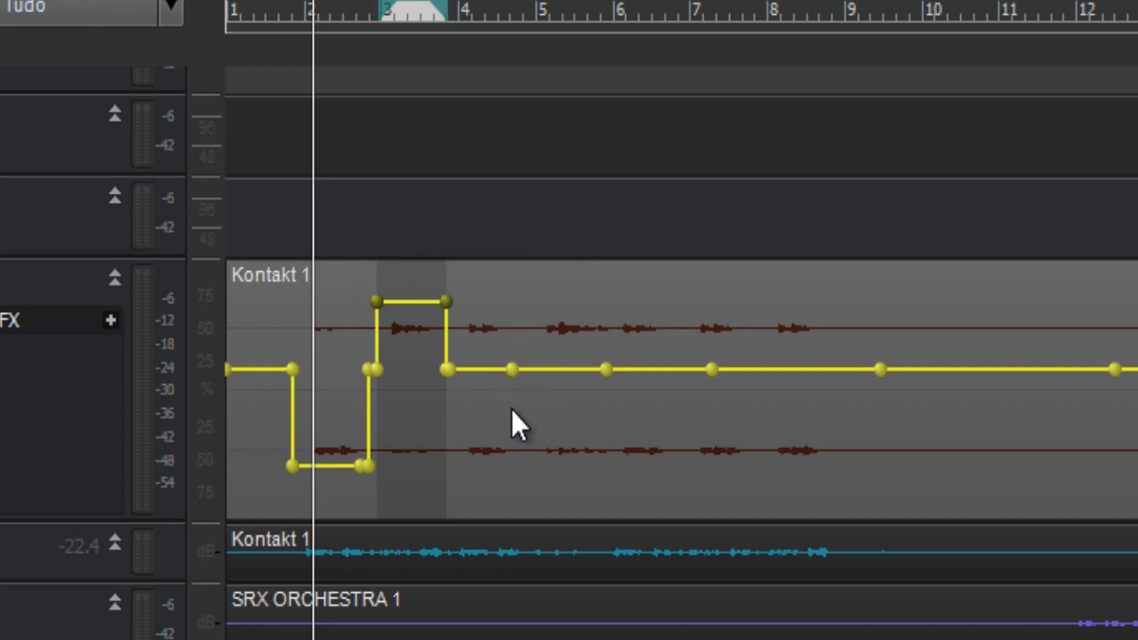
{"action": "left_click_drag", "start_coordinate": [517, 410], "coordinate": [472, 406]}
{"action": "left_click_drag", "start_coordinate": [483, 283], "coordinate": [464, 409]}
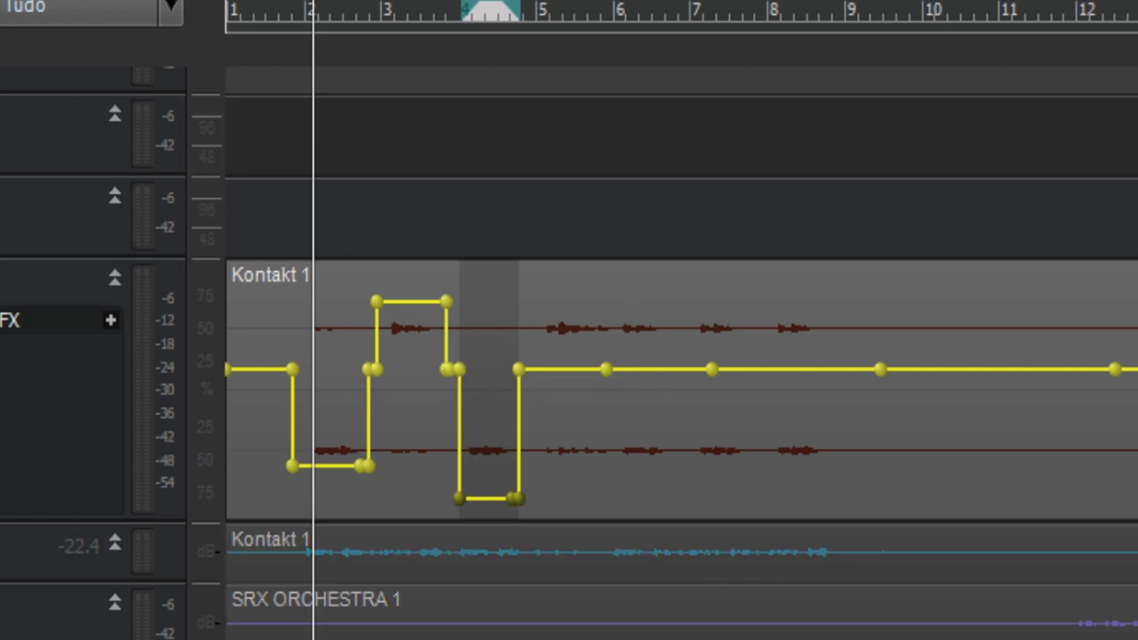
{"action": "key", "text": "space"}
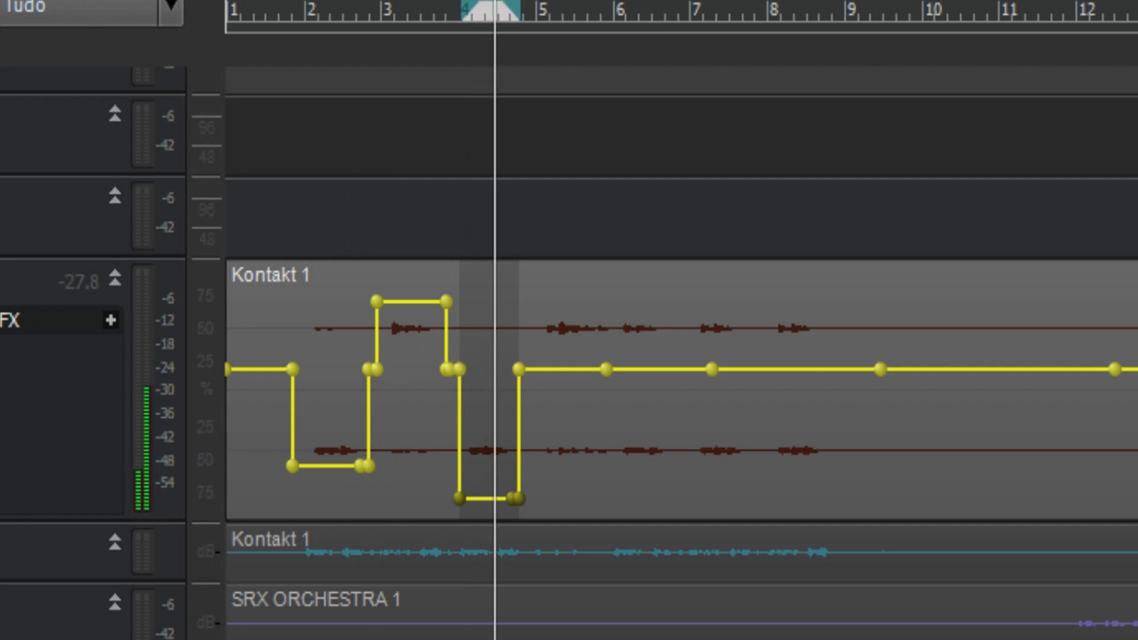
{"action": "key", "text": "space"}
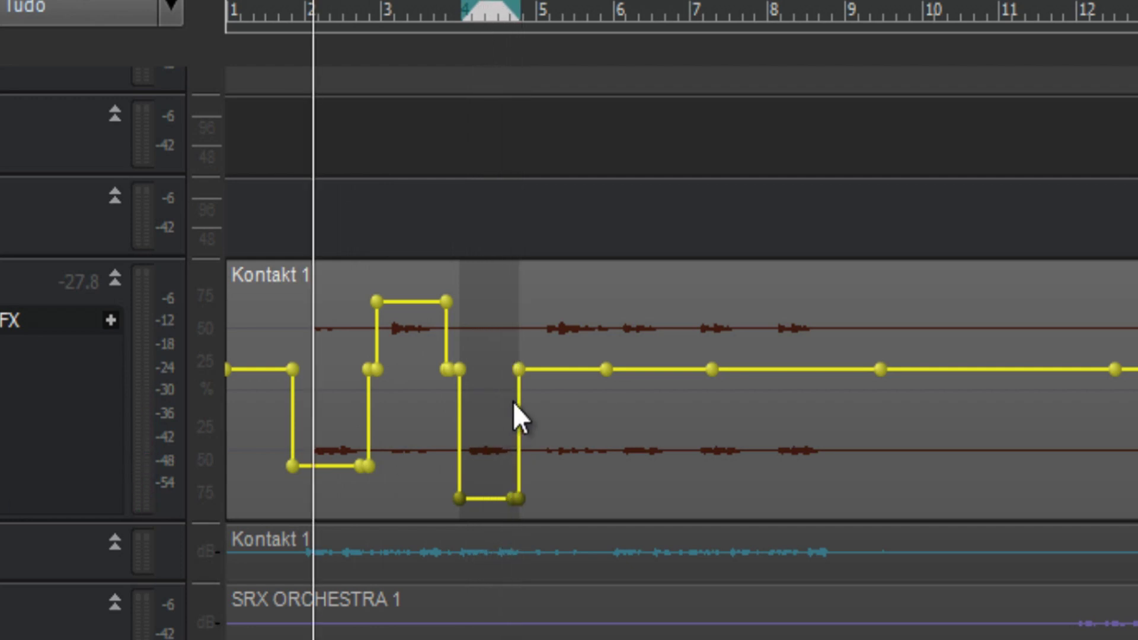
Shape the Bell Intro pan envelope into a diagonal sweep between opposite extremes from late measure 4 to measure 7, and play it back.
{"action": "left_click", "coordinate": [521, 367]}
{"action": "left_click_drag", "start_coordinate": [521, 367], "coordinate": [519, 279]}
{"action": "left_click_drag", "start_coordinate": [604, 370], "coordinate": [720, 529]}
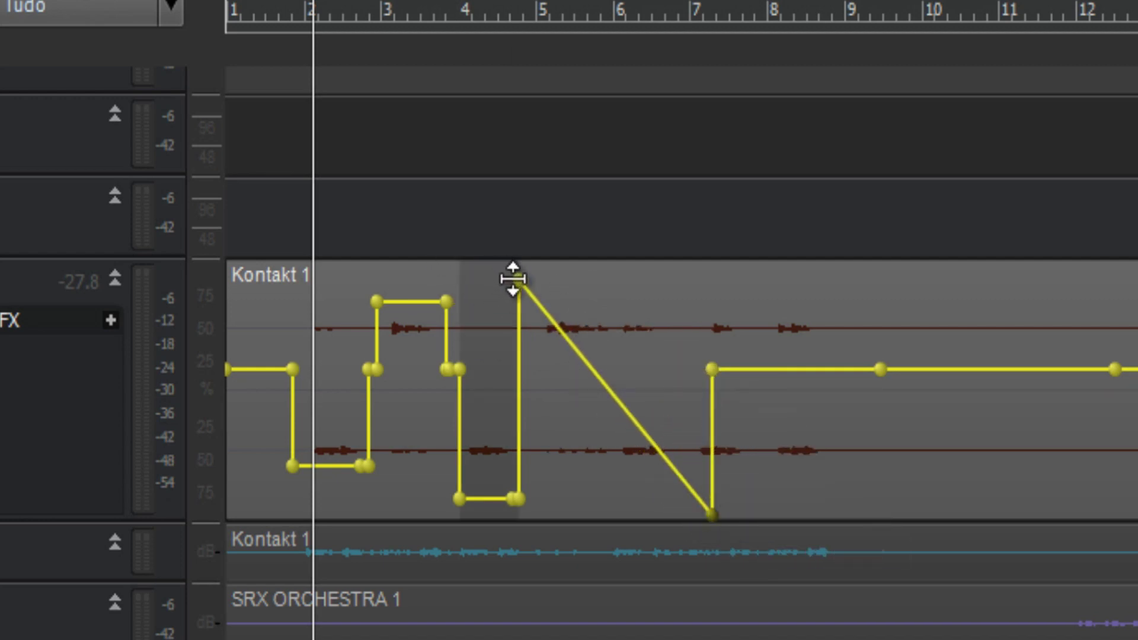
{"action": "key", "text": "space"}
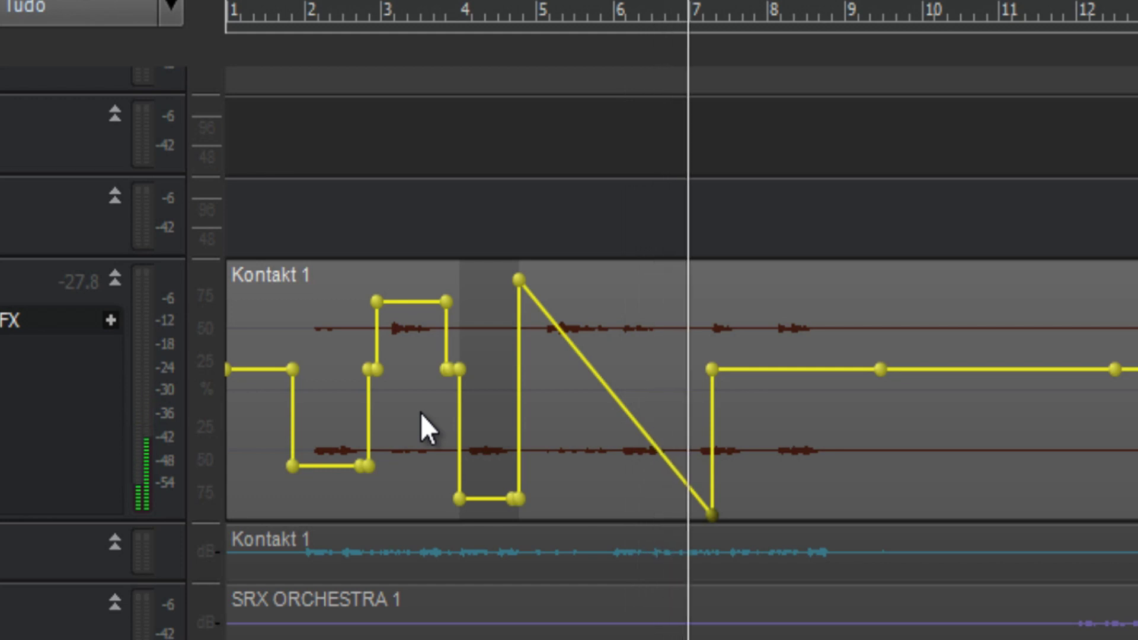
{"action": "key", "text": "space"}
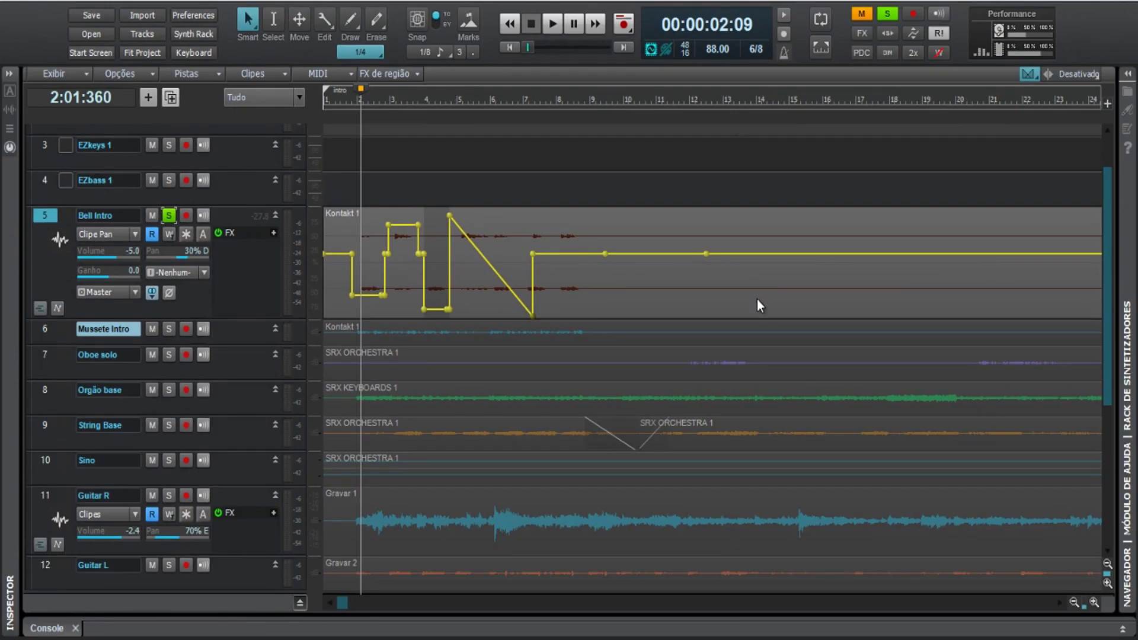
Clear all of the Bell Intro clip's pan envelope.
{"action": "left_click", "coordinate": [468, 225]}
{"action": "right_click", "coordinate": [450, 216]}
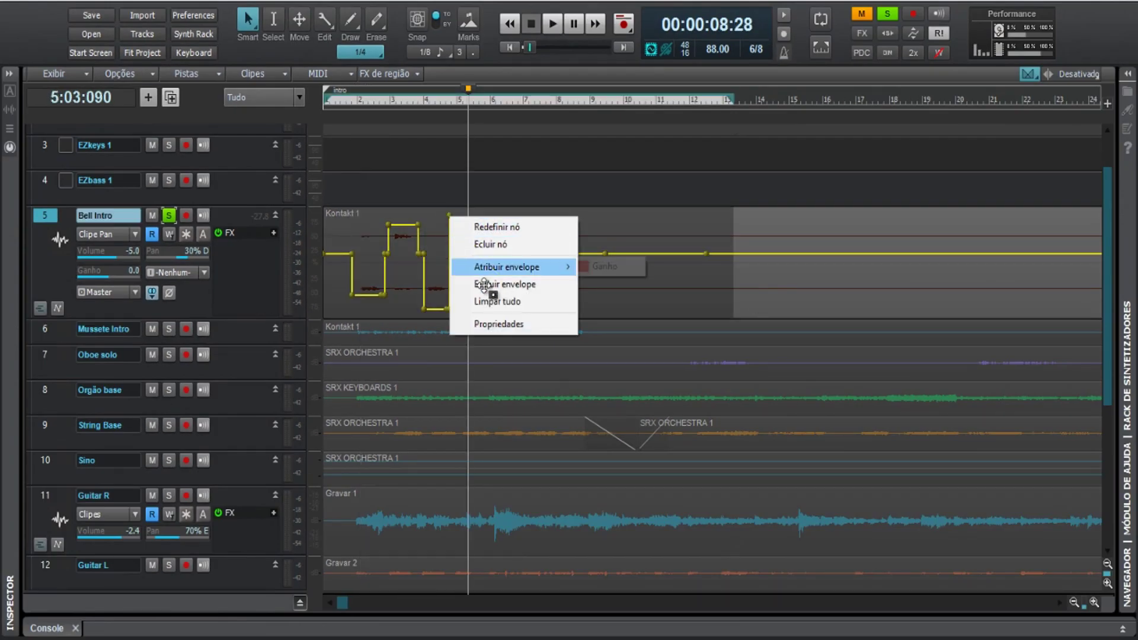
{"action": "left_click", "coordinate": [504, 302]}
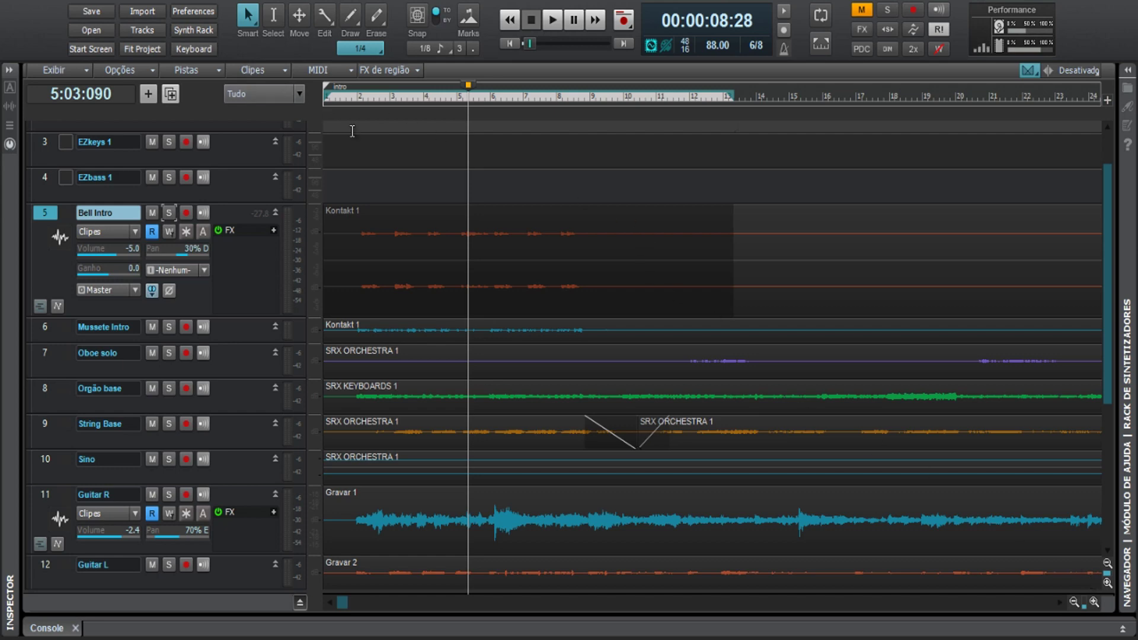
Review the display (Exibir) settings in the preferences, including the percentage scale for envelopes, and close them.
{"action": "left_click", "coordinate": [191, 11]}
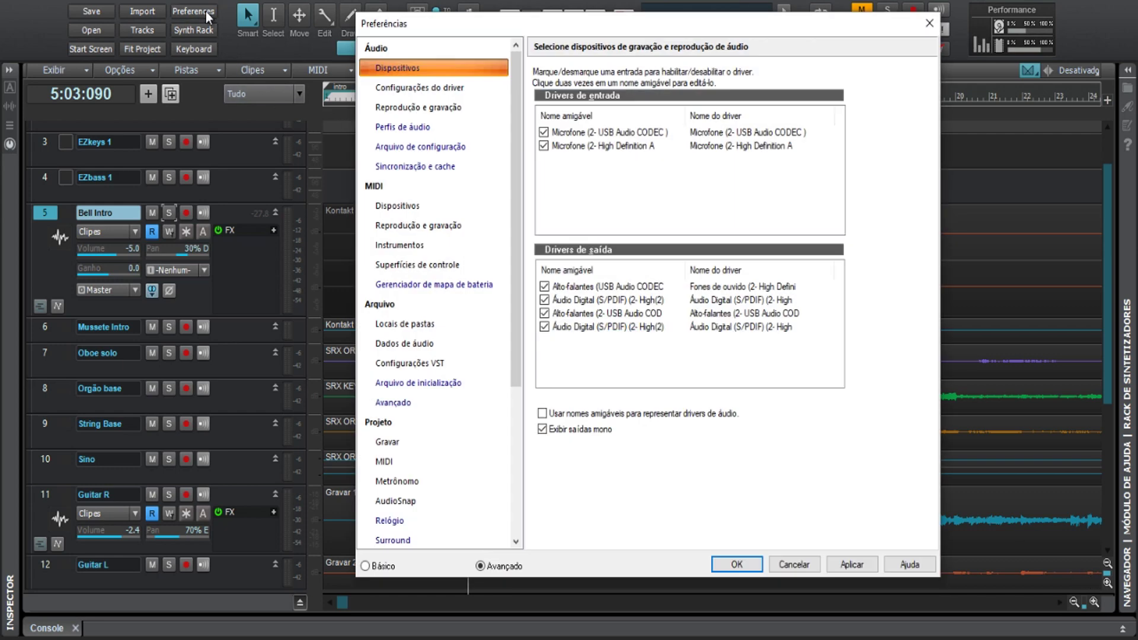
{"action": "scroll", "coordinate": [447, 258], "scroll_direction": "down", "scroll_amount": 3}
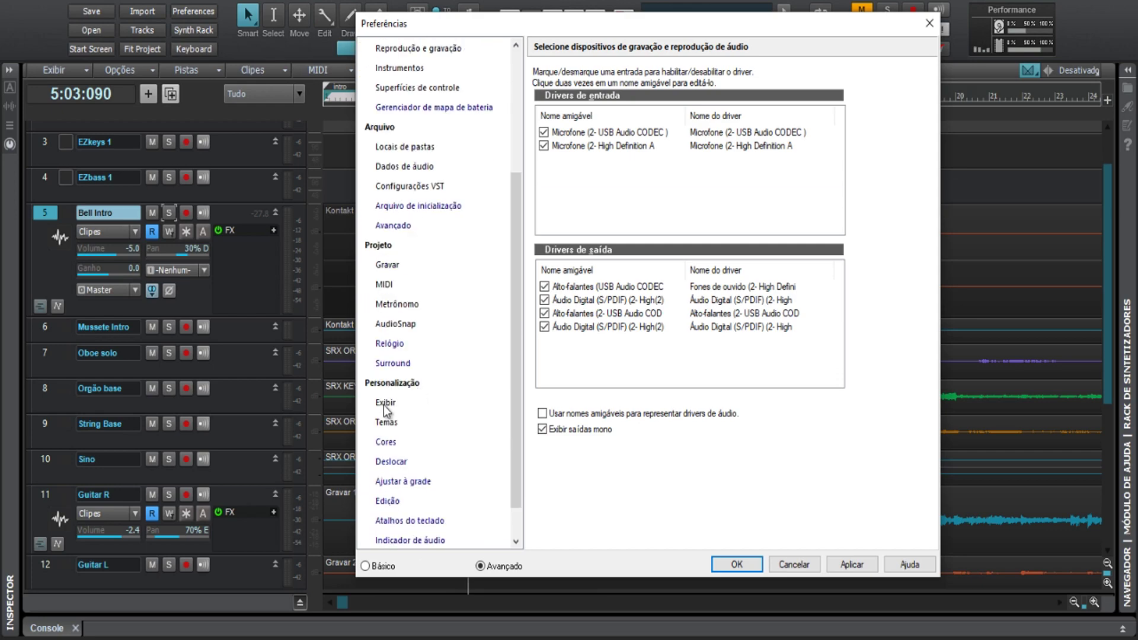
{"action": "left_click", "coordinate": [385, 403]}
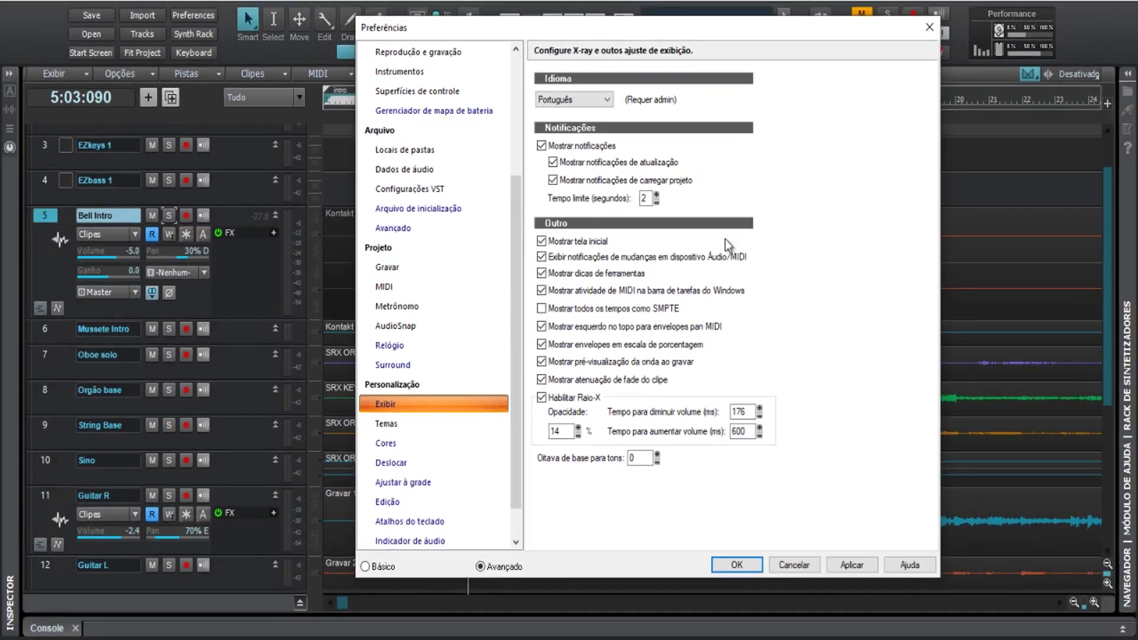
{"action": "left_click", "coordinate": [737, 565]}
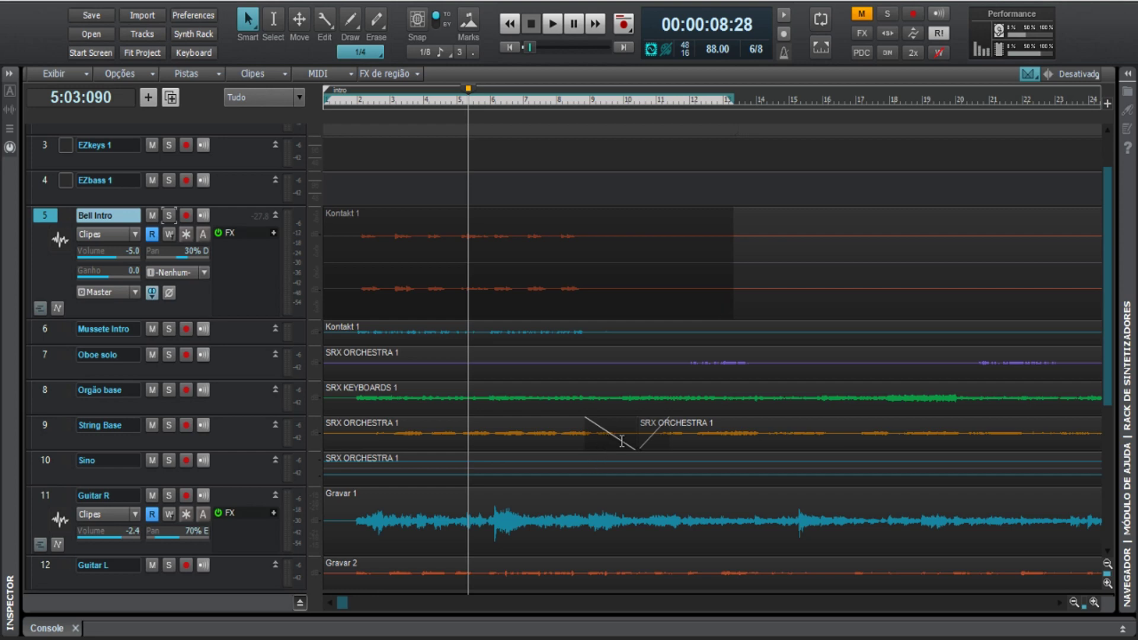
Enlarge the Guitar R, Mussete Intro and Oboe solo tracks.
{"action": "scroll", "coordinate": [604, 439], "scroll_direction": "down", "scroll_amount": 3}
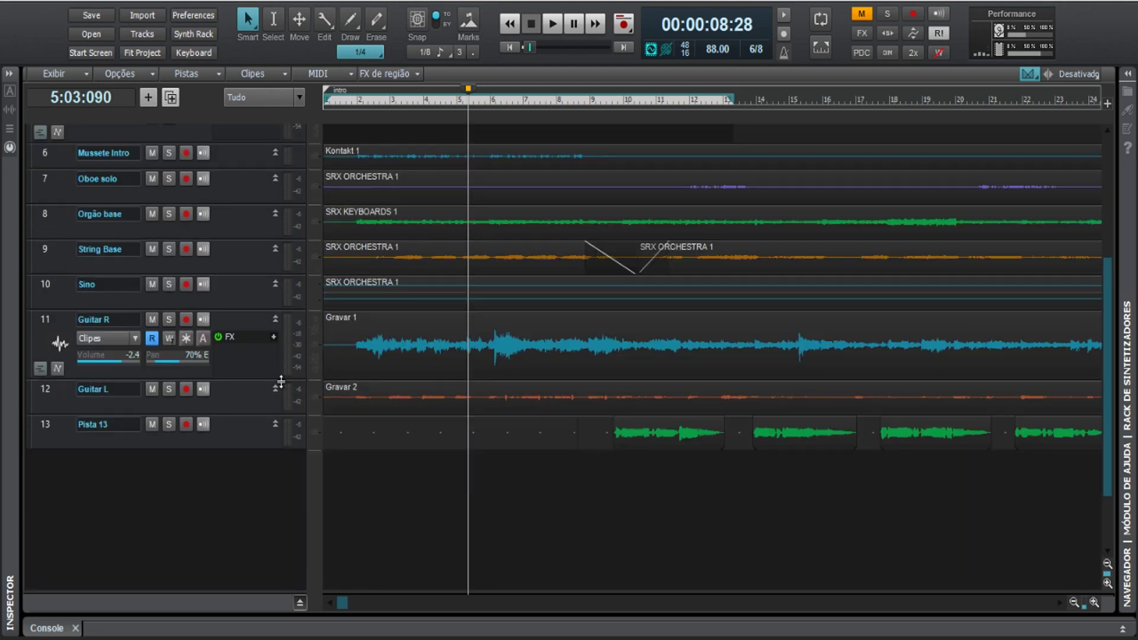
{"action": "left_click_drag", "start_coordinate": [281, 380], "coordinate": [281, 499]}
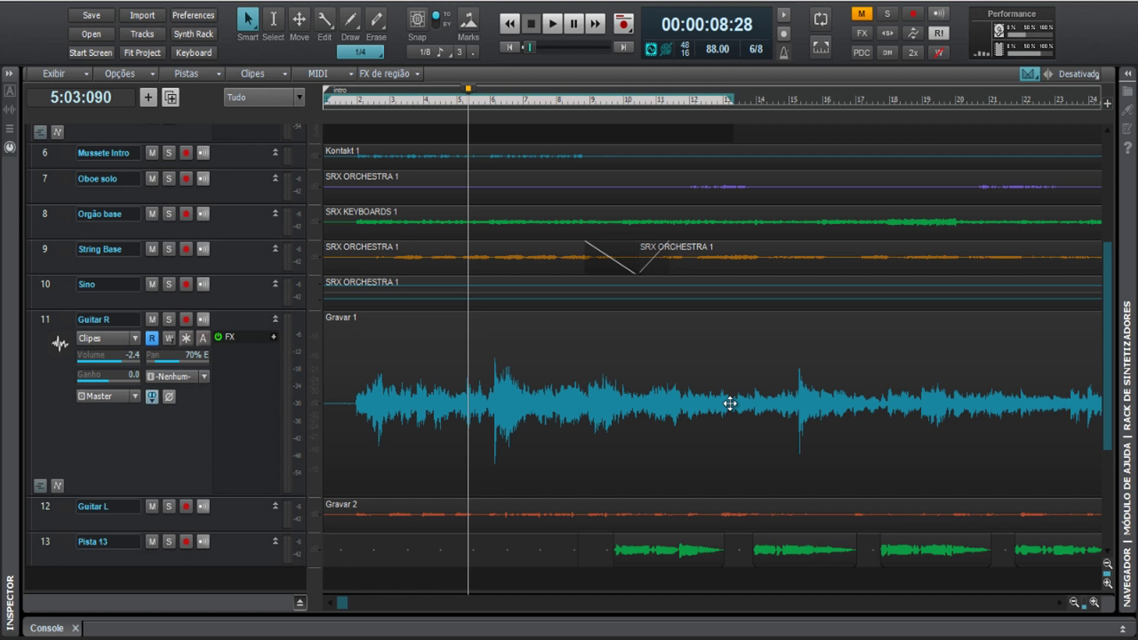
{"action": "left_click_drag", "start_coordinate": [603, 86], "coordinate": [606, 116]}
{"action": "left_click_drag", "start_coordinate": [281, 169], "coordinate": [276, 366]}
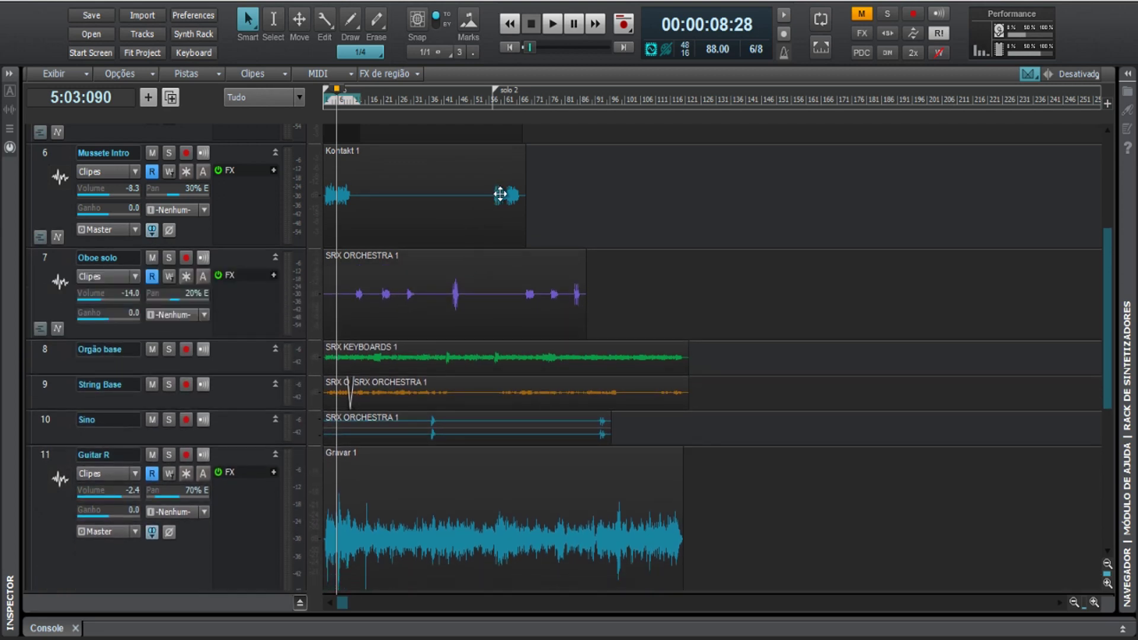
Split the Oboe solo clip at measure 63 and move its second part onto the Mussete Intro track, overlapping the end of the Kontakt 1 clip.
{"action": "left_click", "coordinate": [514, 303]}
{"action": "key", "text": "s"}
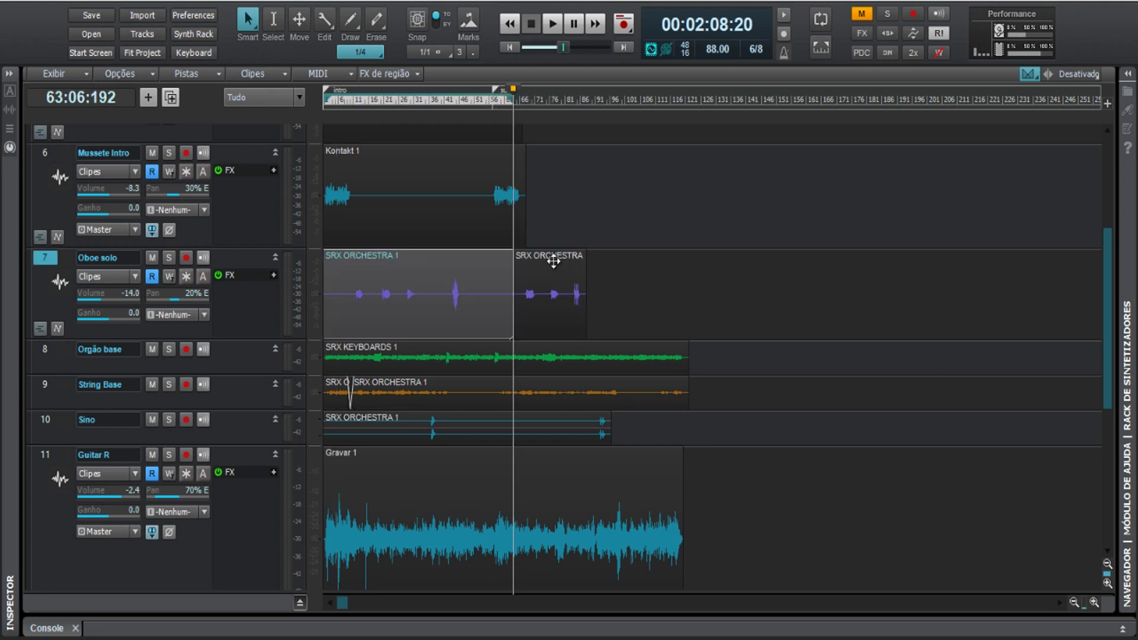
{"action": "left_click", "coordinate": [553, 261]}
{"action": "left_click_drag", "start_coordinate": [553, 261], "coordinate": [558, 230]}
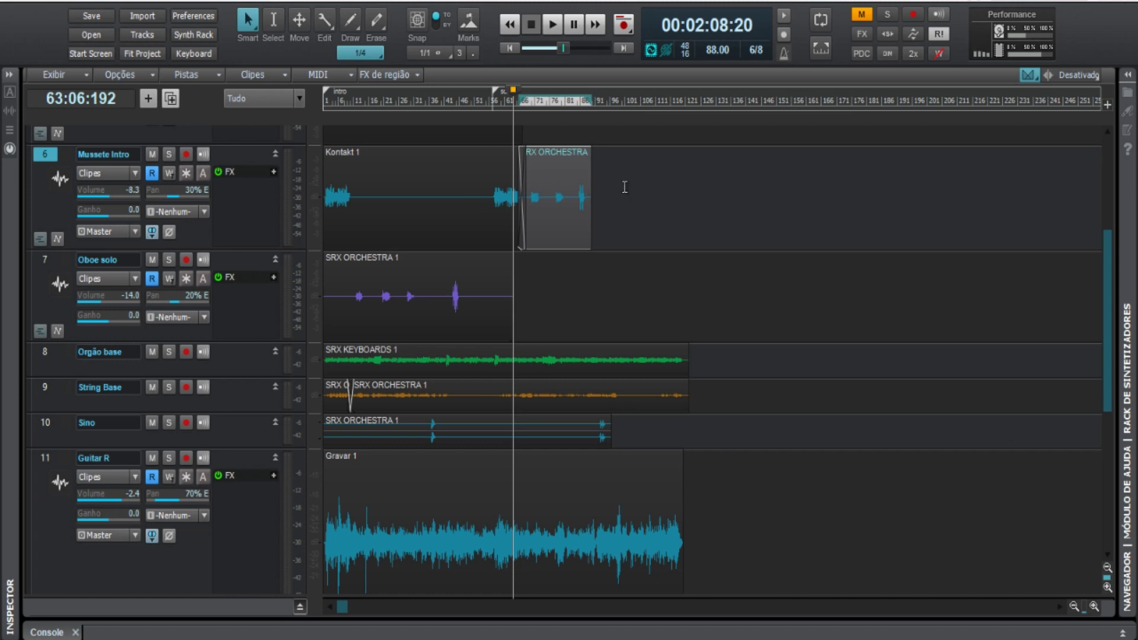
Solo the Mussete Intro track and play it back from measure 63.
{"action": "left_click", "coordinate": [169, 155]}
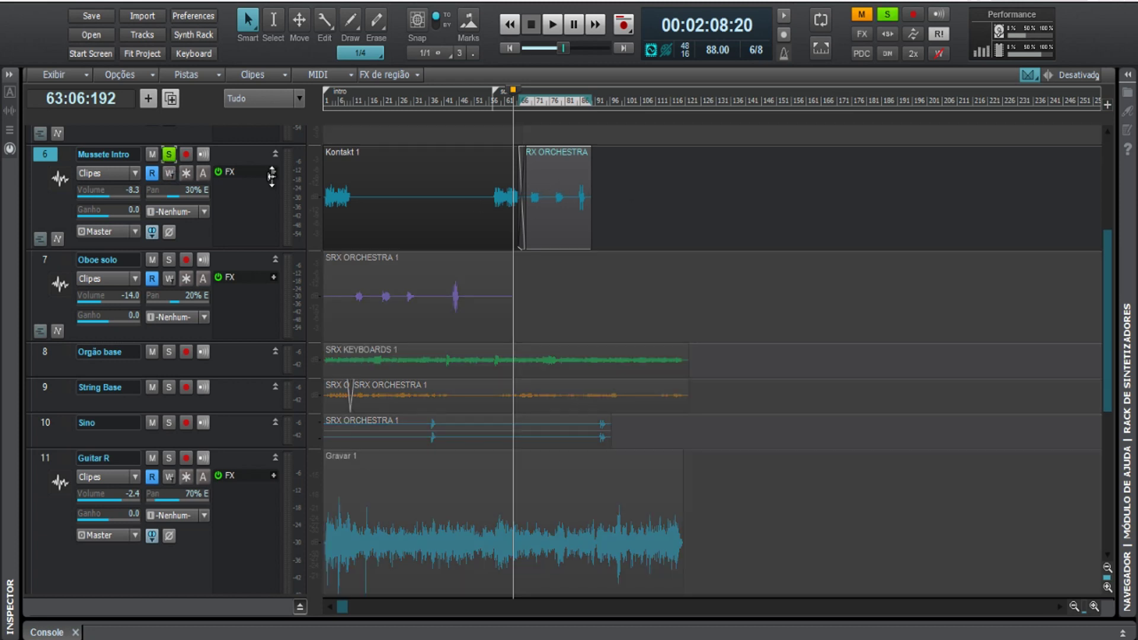
{"action": "key", "text": "space"}
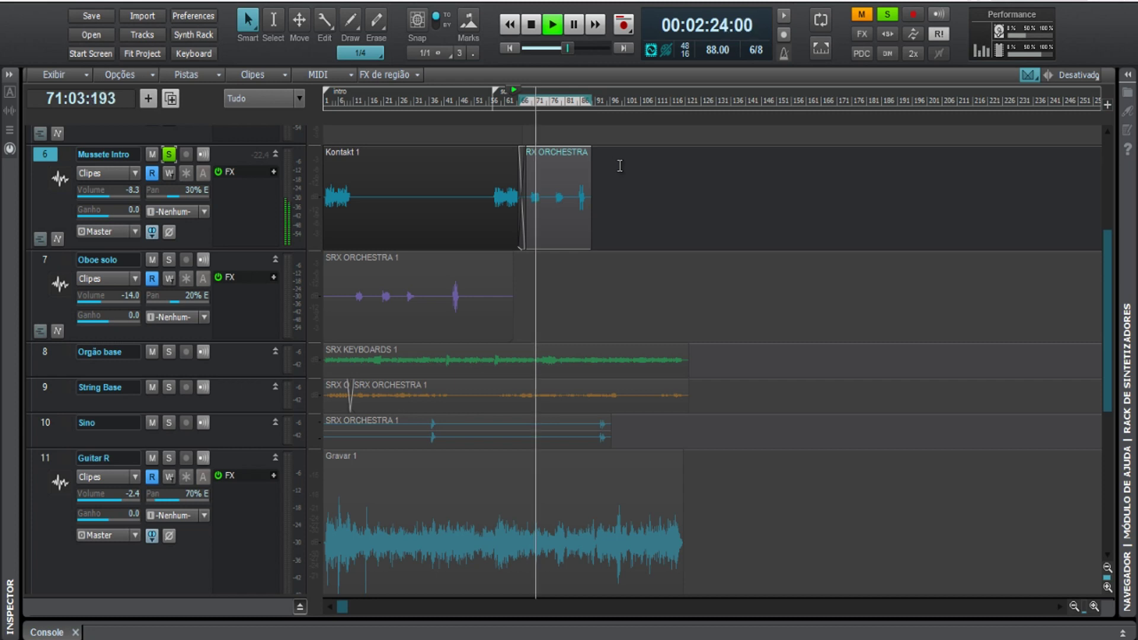
{"action": "key", "text": "space"}
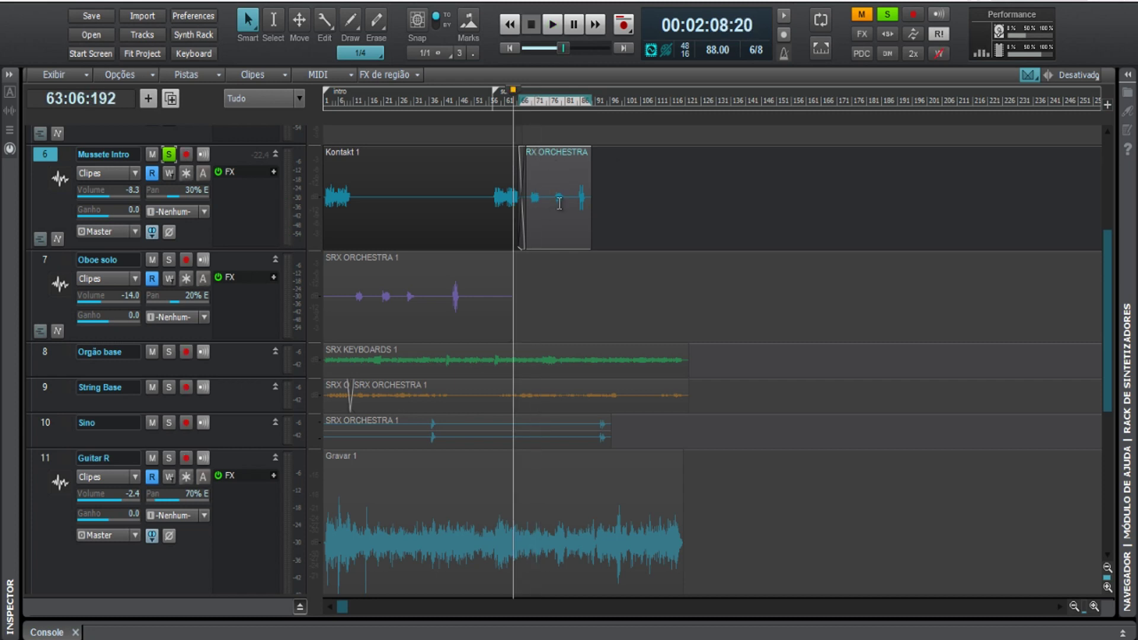
Show the clip automation for Gain (Ganho) on the Mussete Intro track.
{"action": "left_click", "coordinate": [135, 175]}
{"action": "mouse_move", "coordinate": [158, 227]}
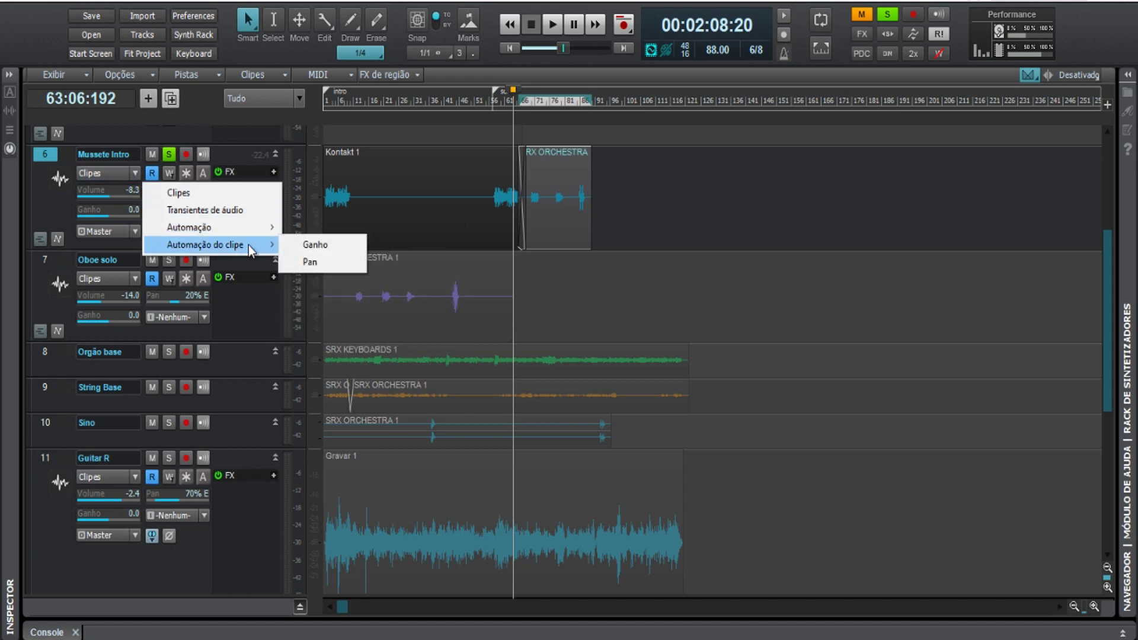
{"action": "left_click", "coordinate": [333, 247]}
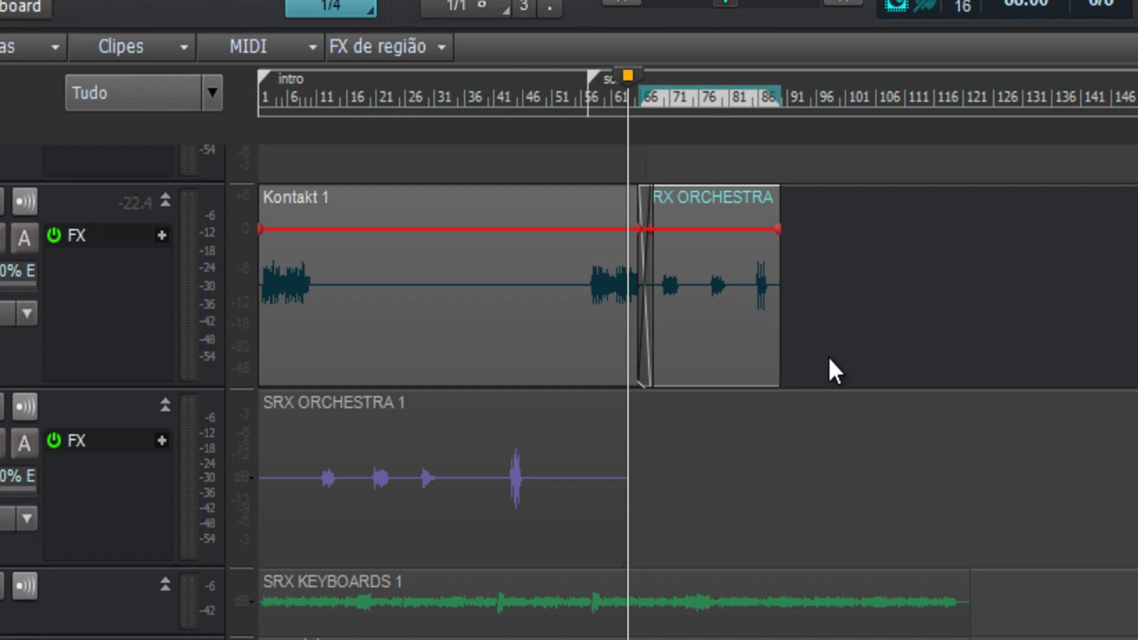
{"action": "left_click_drag", "start_coordinate": [797, 351], "coordinate": [646, 348]}
{"action": "key", "text": "ctrl"}
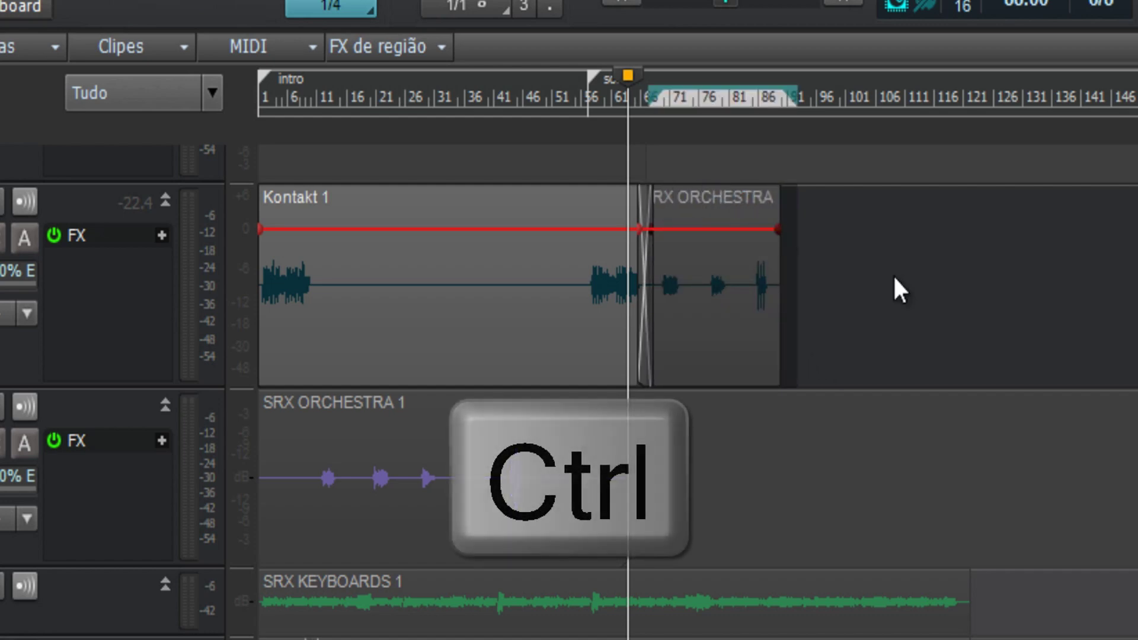
{"action": "left_click", "coordinate": [913, 291]}
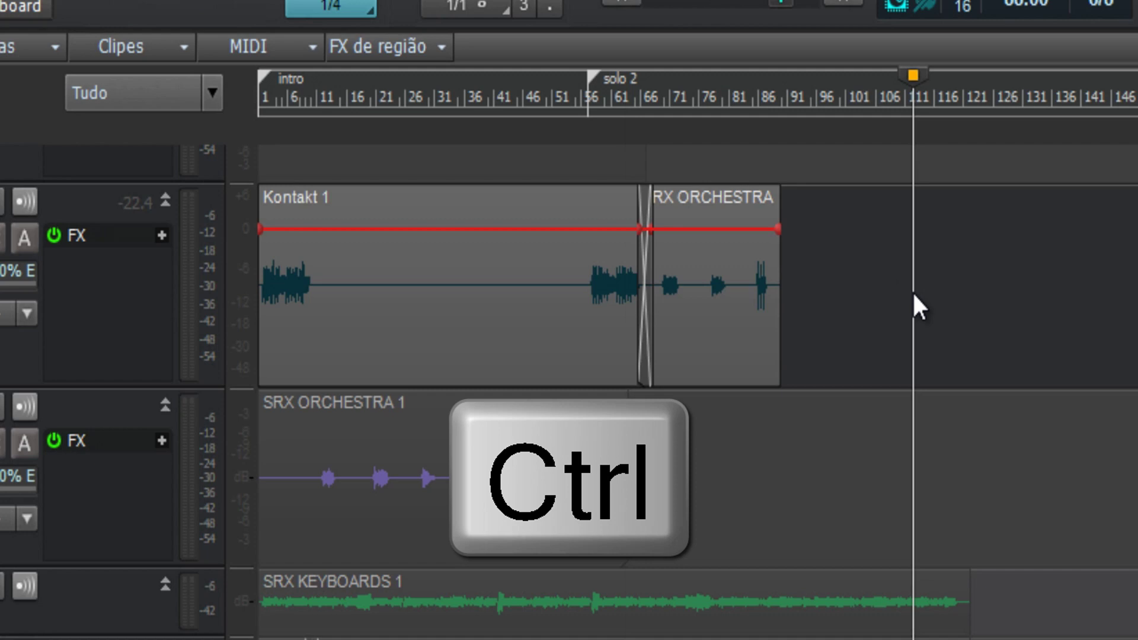
Adjust the gain envelopes of the Kontakt 1 clip and the neighbouring SRX ORCHESTRA clip slightly, lowering the Kontakt 1 clip's starting level.
{"action": "mouse_move", "coordinate": [498, 208]}
{"action": "left_mouse_down"}
{"action": "mouse_move", "coordinate": [498, 224]}
{"action": "mouse_move", "coordinate": [493, 203]}
{"action": "mouse_move", "coordinate": [492, 217]}
{"action": "mouse_move", "coordinate": [501, 211]}
{"action": "left_mouse_up"}
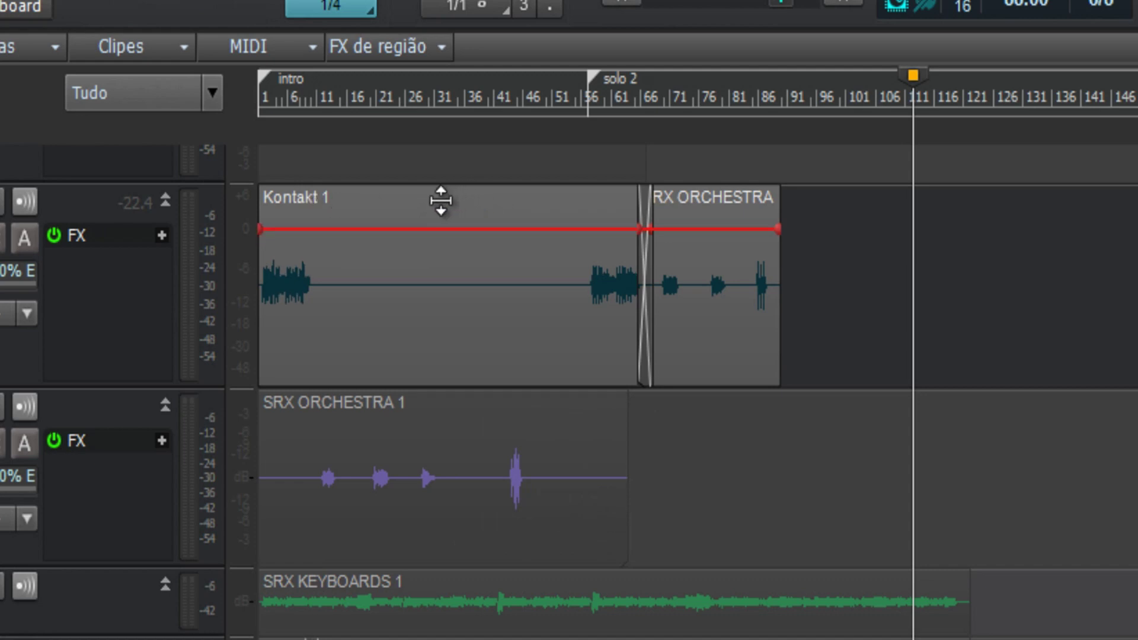
{"action": "left_click_drag", "start_coordinate": [440, 201], "coordinate": [597, 183]}
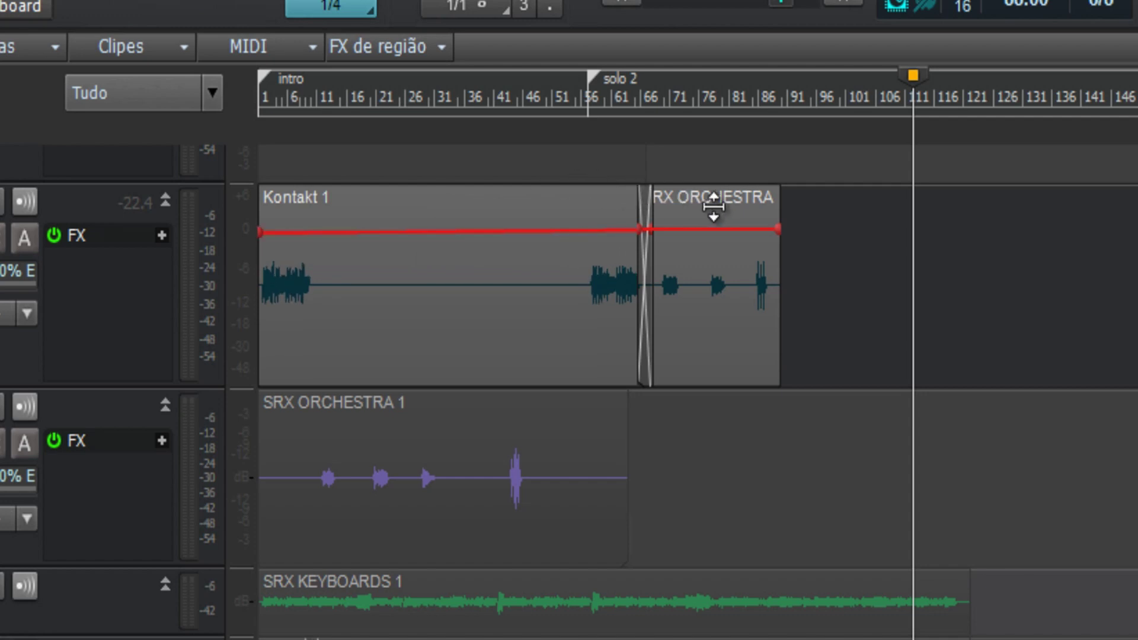
{"action": "mouse_move", "coordinate": [713, 213]}
{"action": "left_mouse_down"}
{"action": "mouse_move", "coordinate": [710, 244]}
{"action": "mouse_move", "coordinate": [703, 208]}
{"action": "left_mouse_up"}
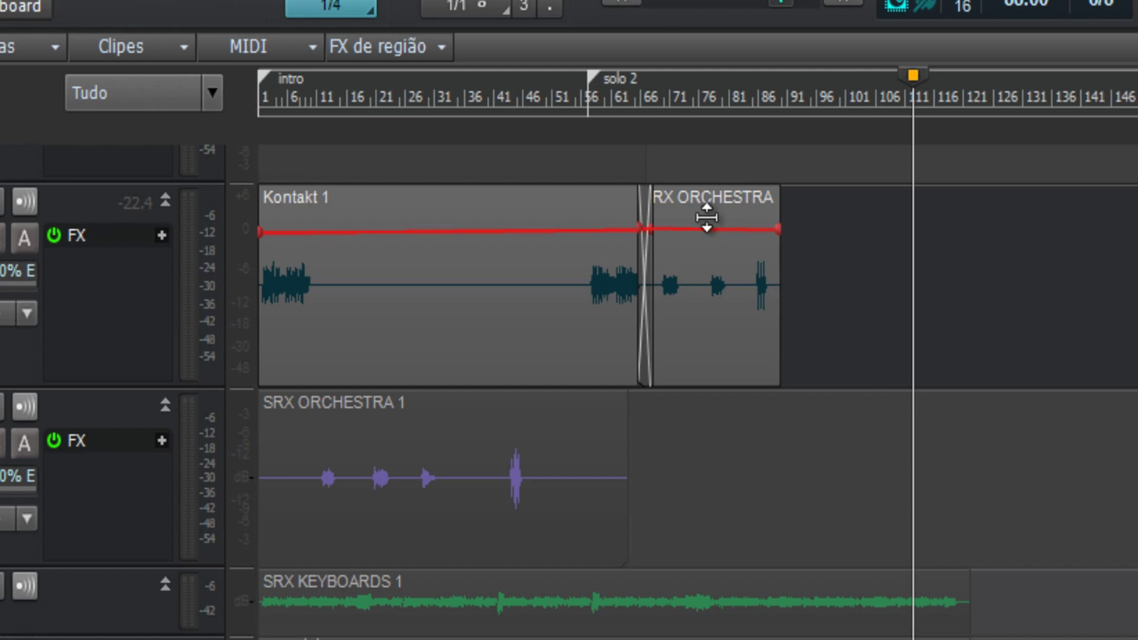
Select the SRX ORCHESTRA clip's time range from about measure 68 to its end on the Mussete Intro track and raise its gain envelope there.
{"action": "left_click_drag", "start_coordinate": [807, 306], "coordinate": [650, 314]}
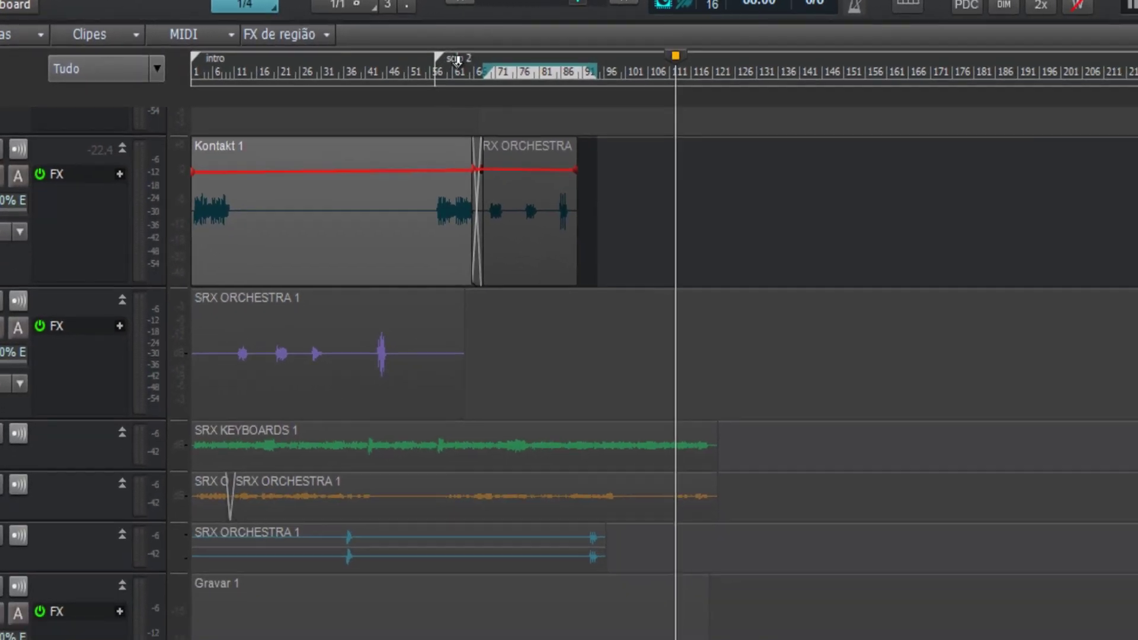
{"action": "scroll", "coordinate": [446, 66], "scroll_direction": "up", "scroll_amount": 3}
{"action": "scroll", "coordinate": [445, 69], "scroll_direction": "up", "scroll_amount": 2}
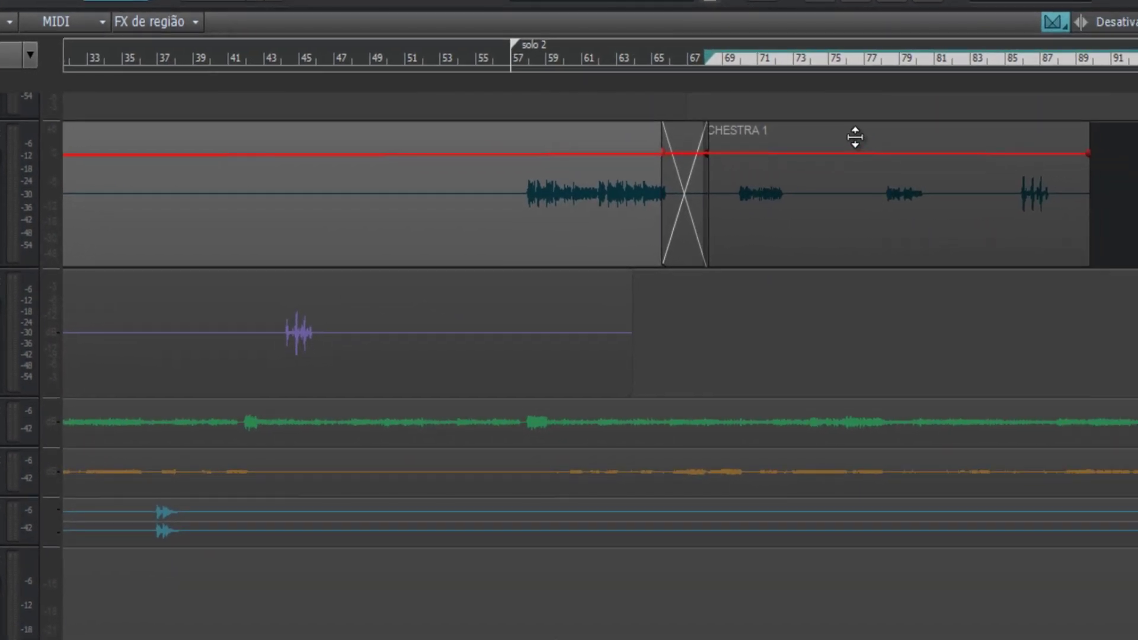
{"action": "left_click_drag", "start_coordinate": [856, 138], "coordinate": [853, 117]}
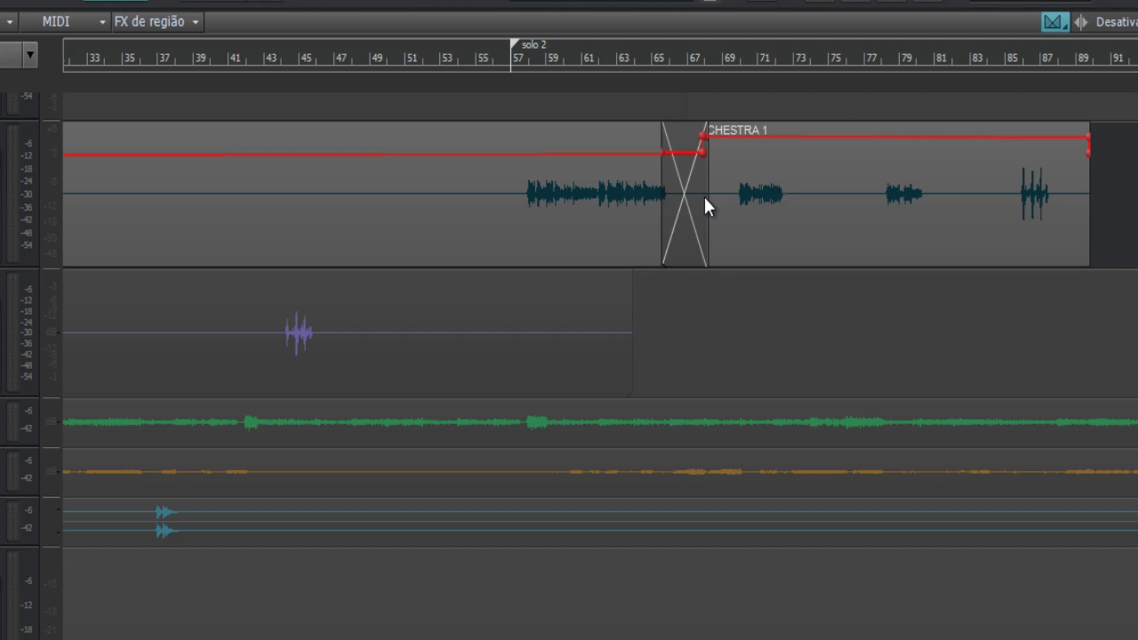
Play the Mussete Intro track from measure 61 through the crossfade into the boosted SRX ORCHESTRA clip, and stop playback.
{"action": "left_click", "coordinate": [587, 106]}
{"action": "key", "text": "space"}
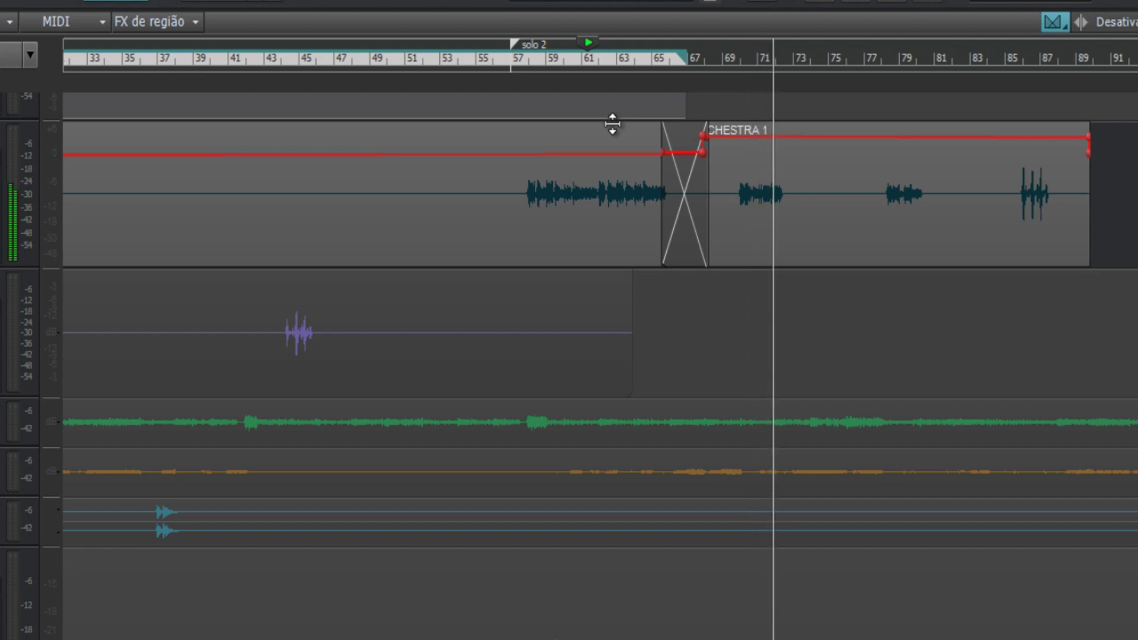
{"action": "key", "text": "space"}
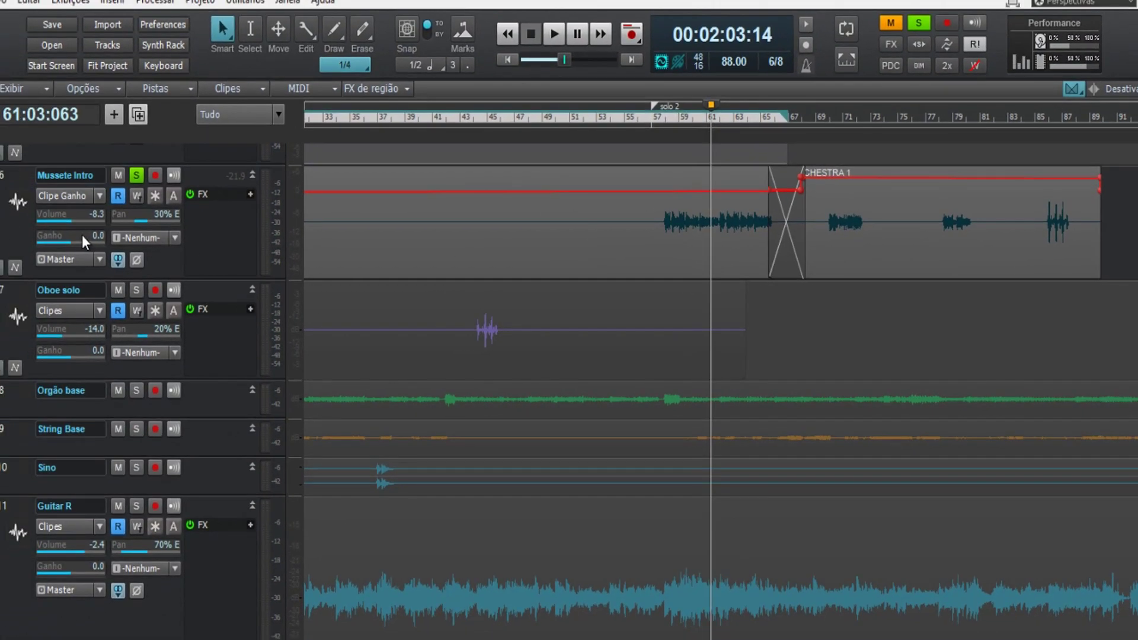
{"action": "mouse_move", "coordinate": [72, 219]}
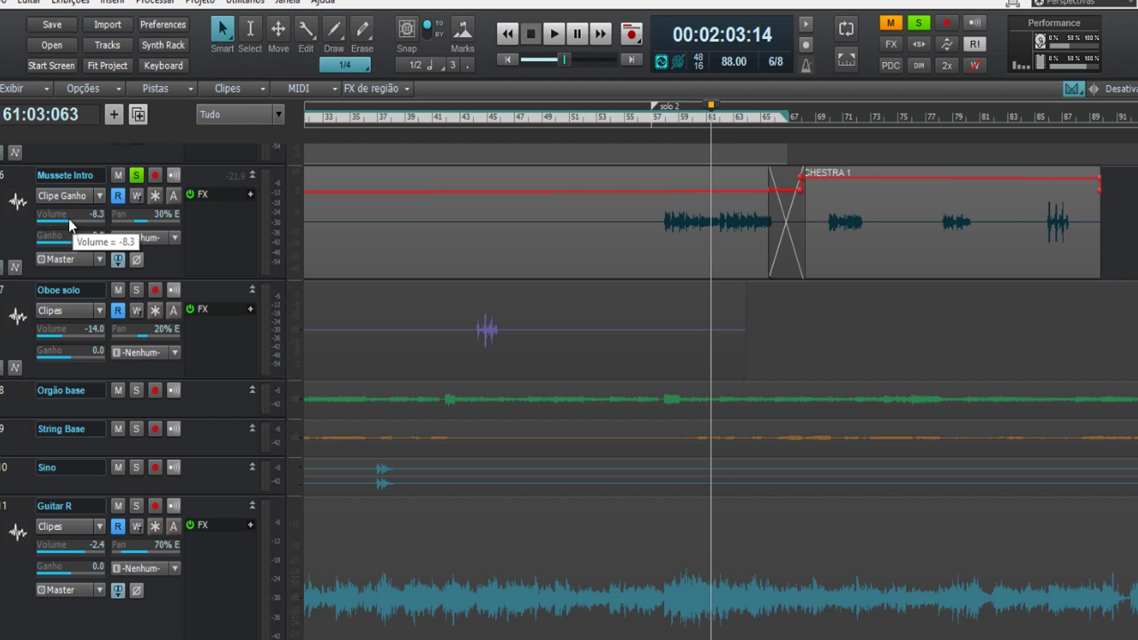